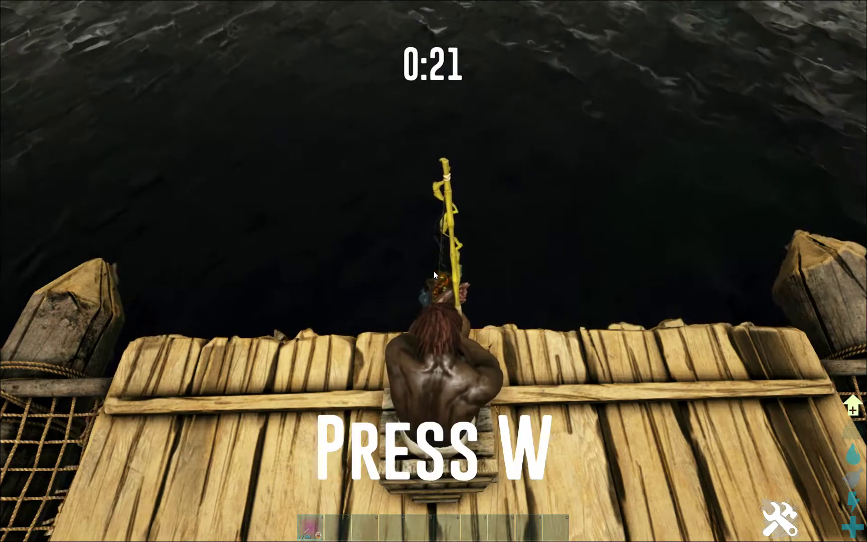
# Step: Answer the first fishing prompts in order: W, E, Q, A, Z, E, S
pyautogui.press('w')
pyautogui.press('e')
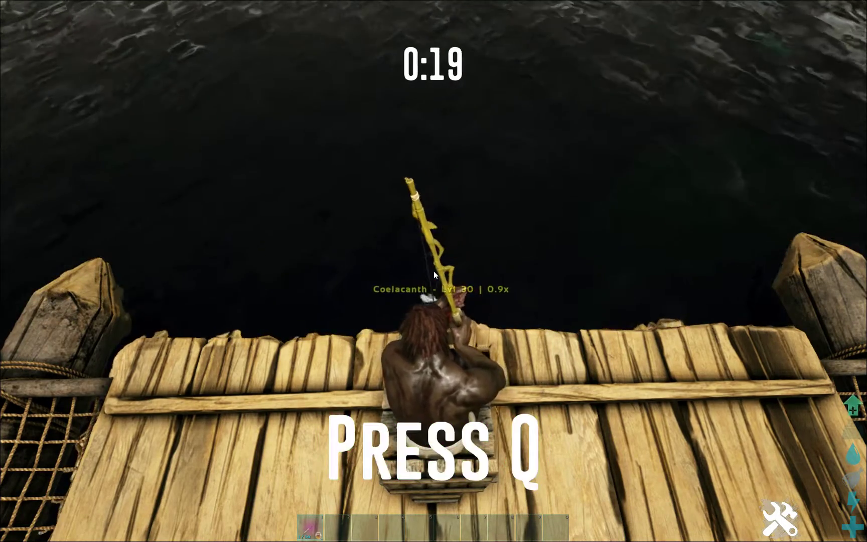
pyautogui.press('q')
pyautogui.press('a')
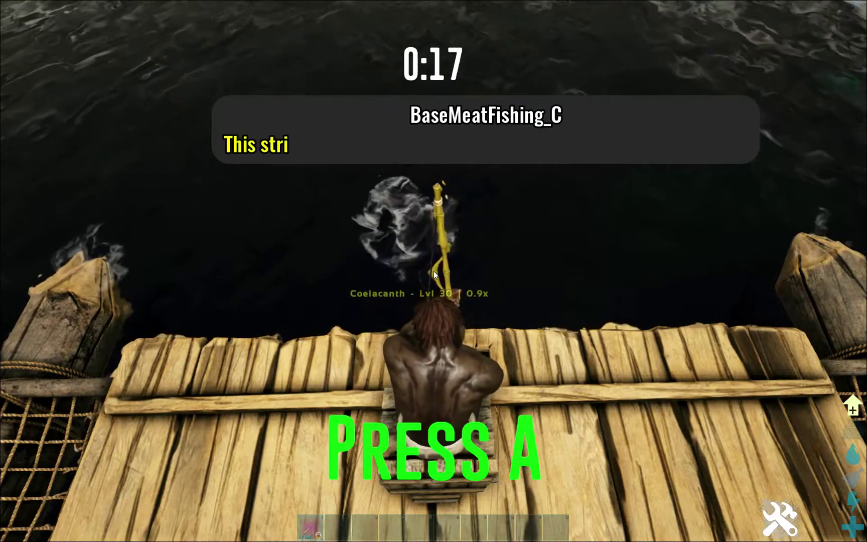
pyautogui.press('z')
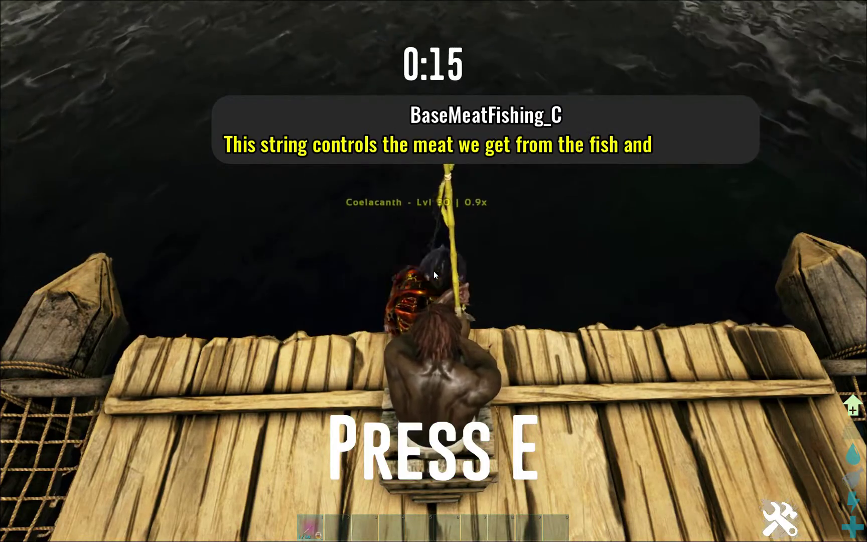
pyautogui.press('e')
pyautogui.press('s')
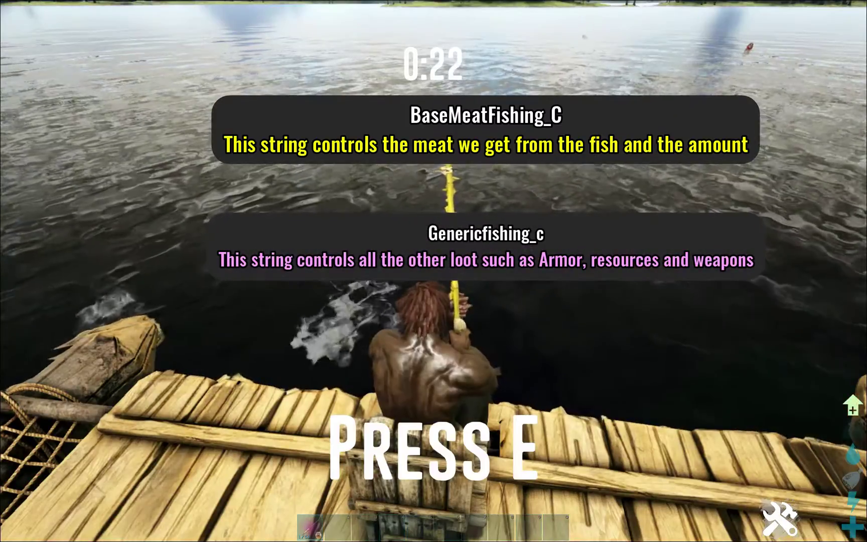
# Step: Answer the remaining prompts E, X, S, Z, X to land the Coelacanth
pyautogui.press('e')
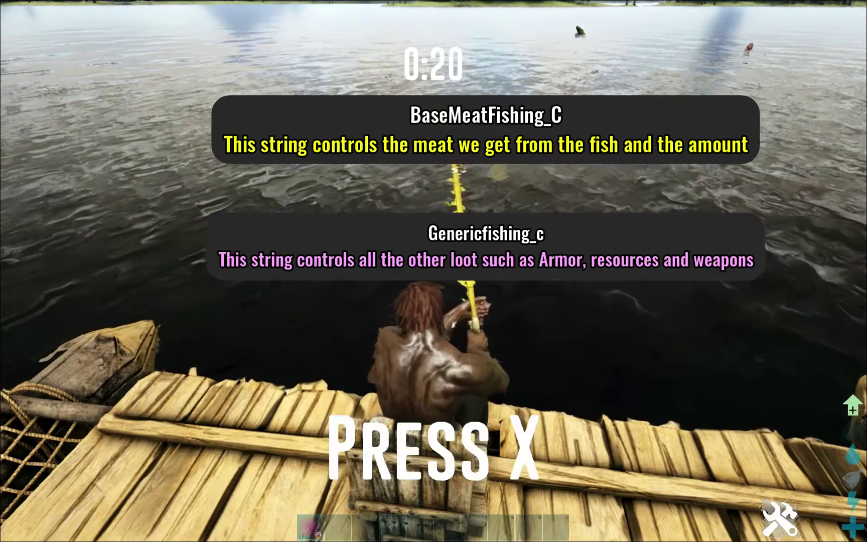
pyautogui.press('x')
pyautogui.press('s')
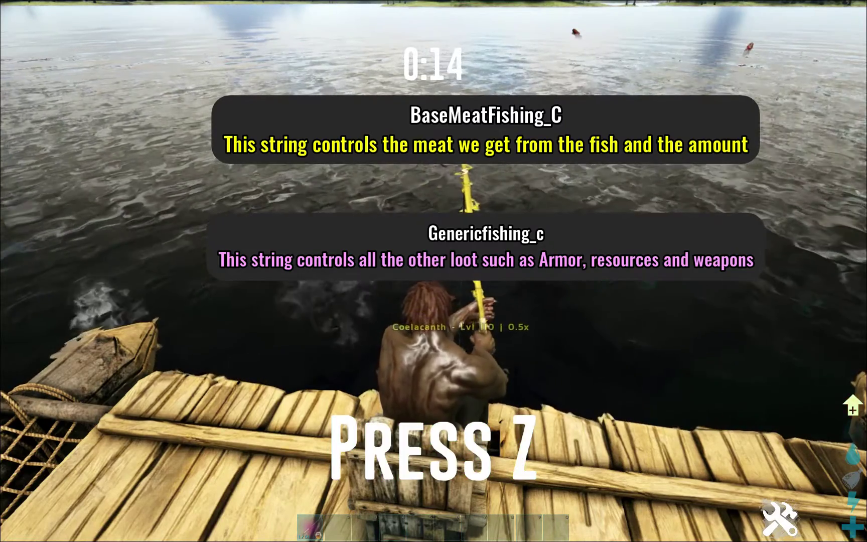
pyautogui.press('z')
pyautogui.press('x')
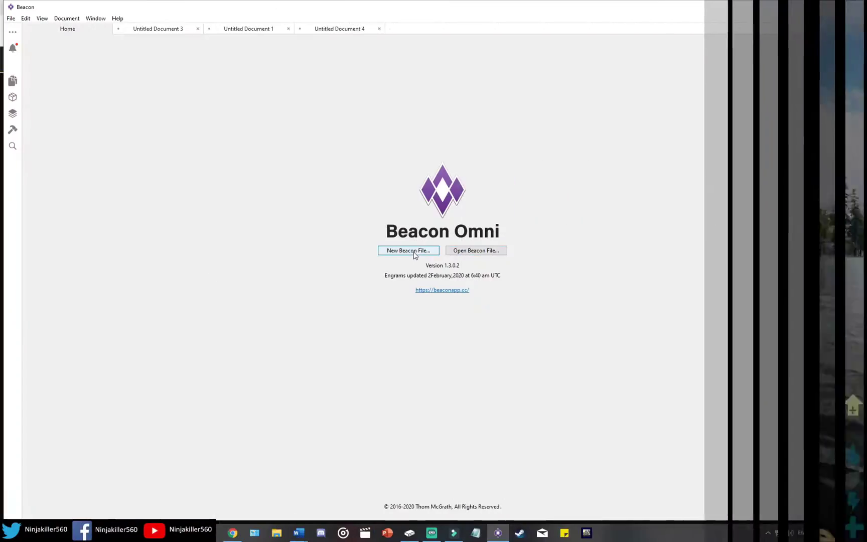
# Step: In a new Beacon file, add custom loot source Genericfishing_c with multipliers 1 and 1
pyautogui.click(414, 254)
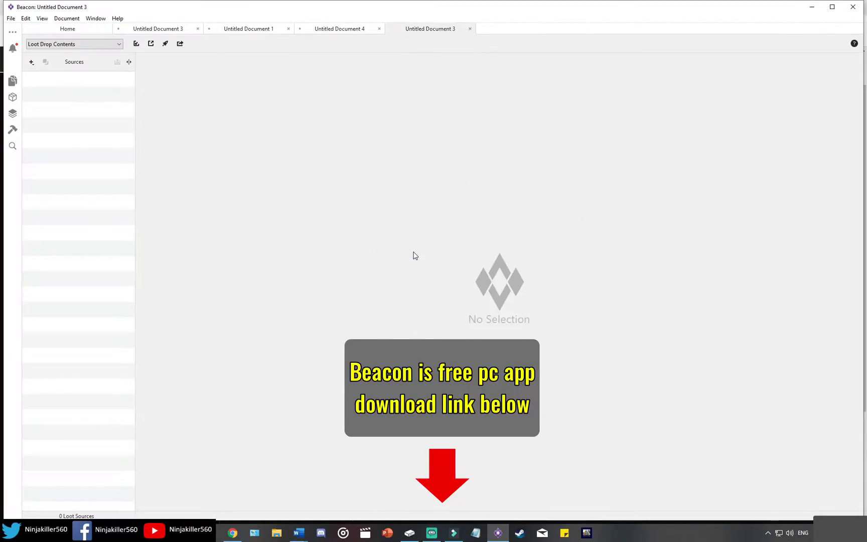
pyautogui.click(31, 62)
pyautogui.click(359, 186)
pyautogui.click(393, 48)
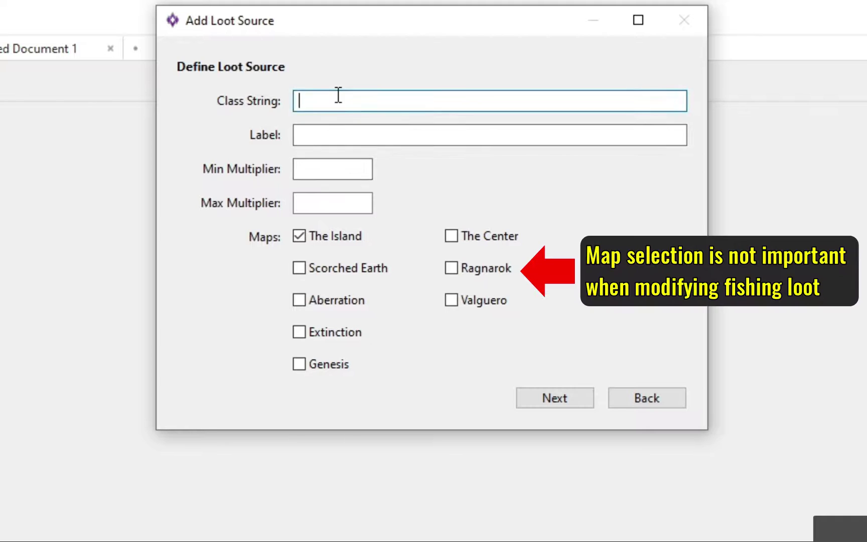
pyautogui.write('Genericfishing_c')
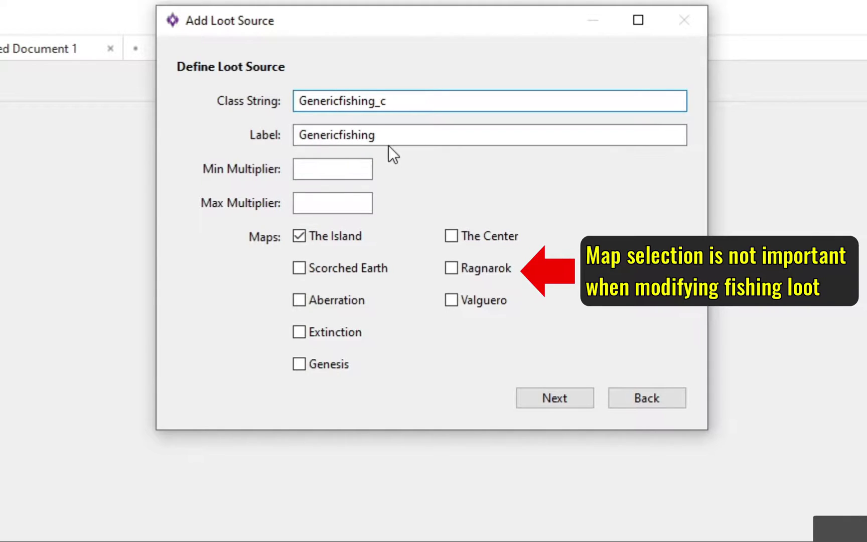
pyautogui.click(360, 168)
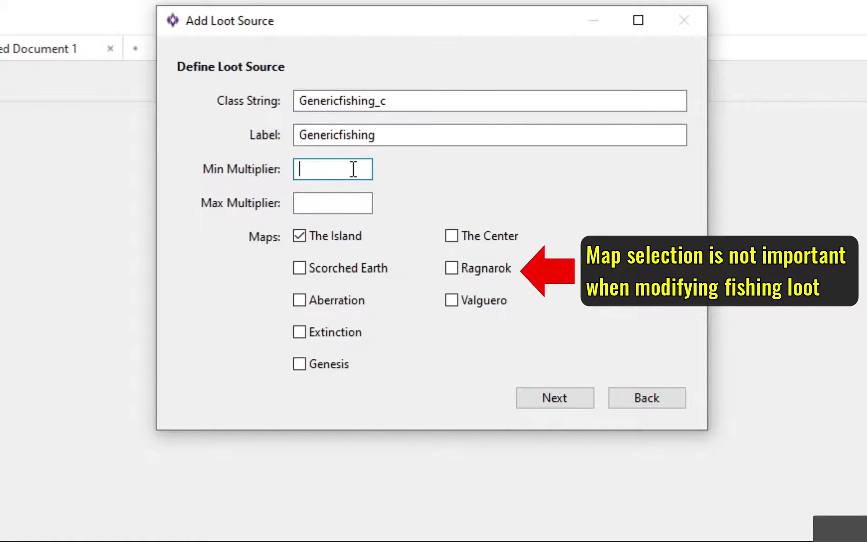
pyautogui.write('1')
pyautogui.click(334, 202)
pyautogui.write('1')
pyautogui.click(543, 398)
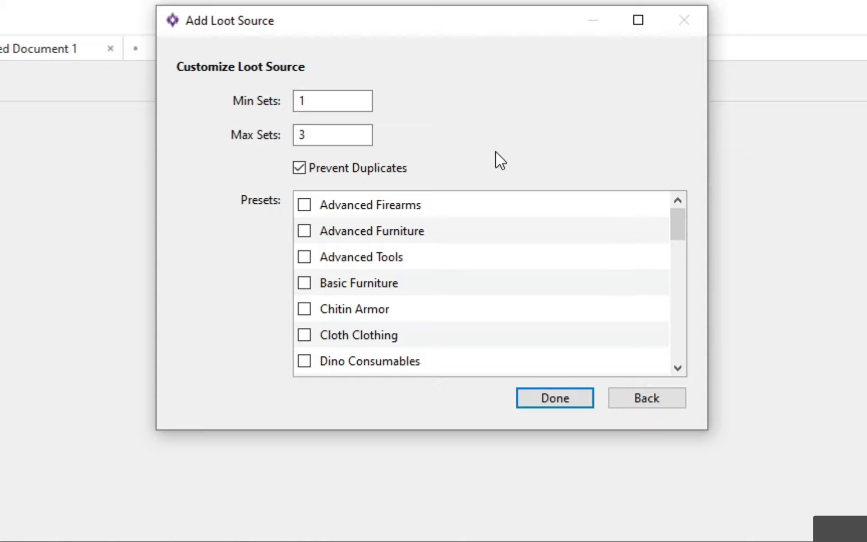
# Step: Set the loot source's minimum and maximum item sets to 2 and finish
pyautogui.press('BackSpace')
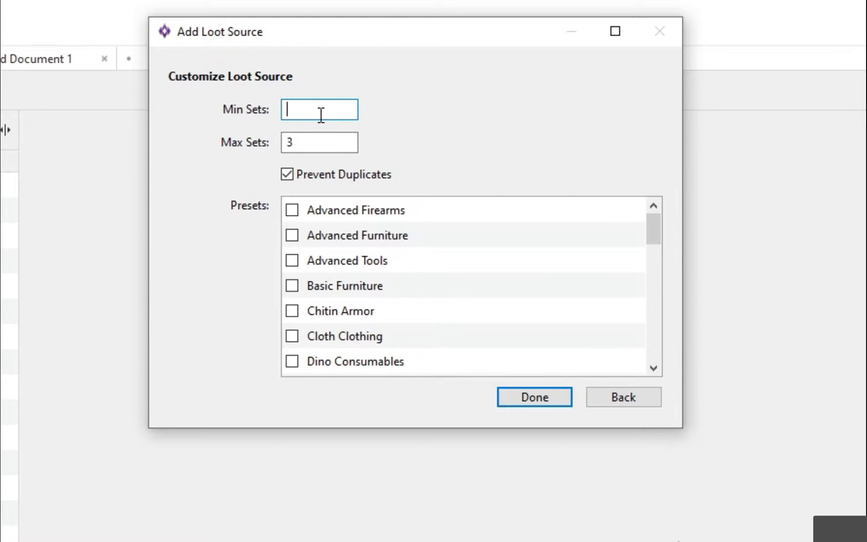
pyautogui.write('2')
pyautogui.click(316, 142)
pyautogui.press('BackSpace')
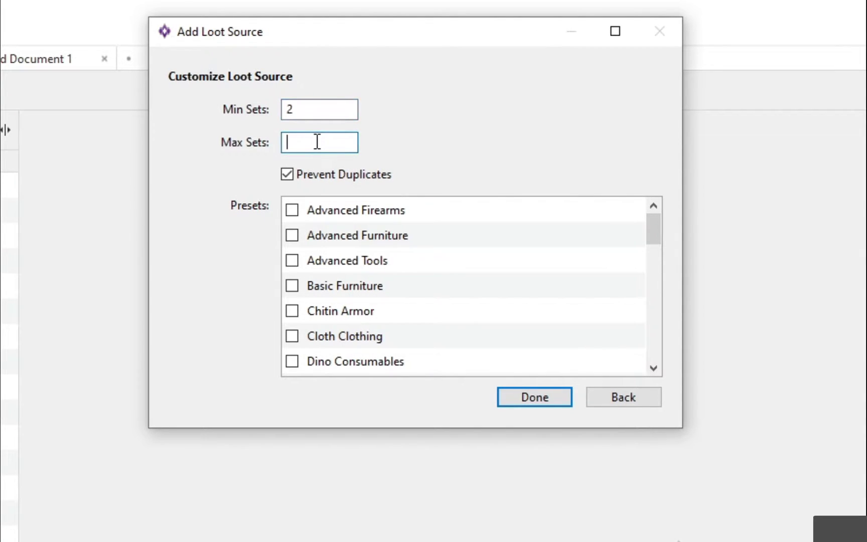
pyautogui.write('2')
pyautogui.click(551, 398)
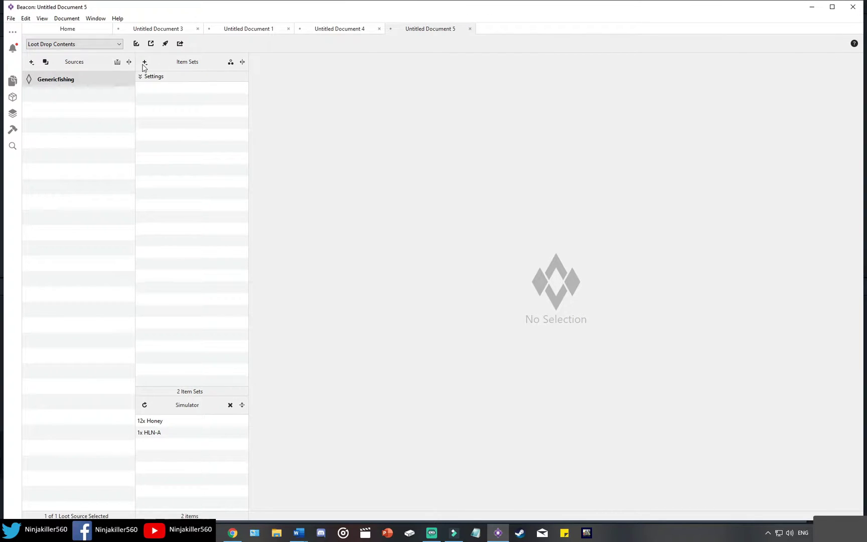
# Step: Add a new item set to Genericfishing containing an HLN-A entry
pyautogui.click(145, 62)
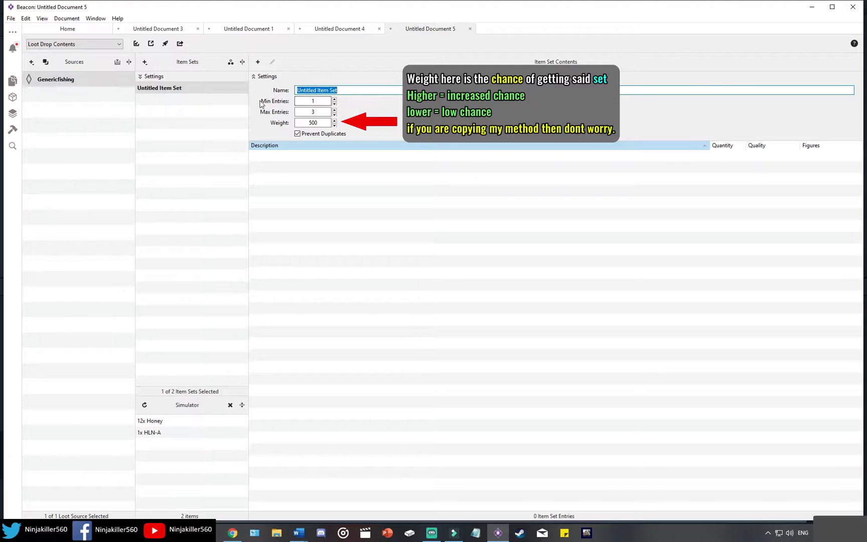
pyautogui.click(258, 63)
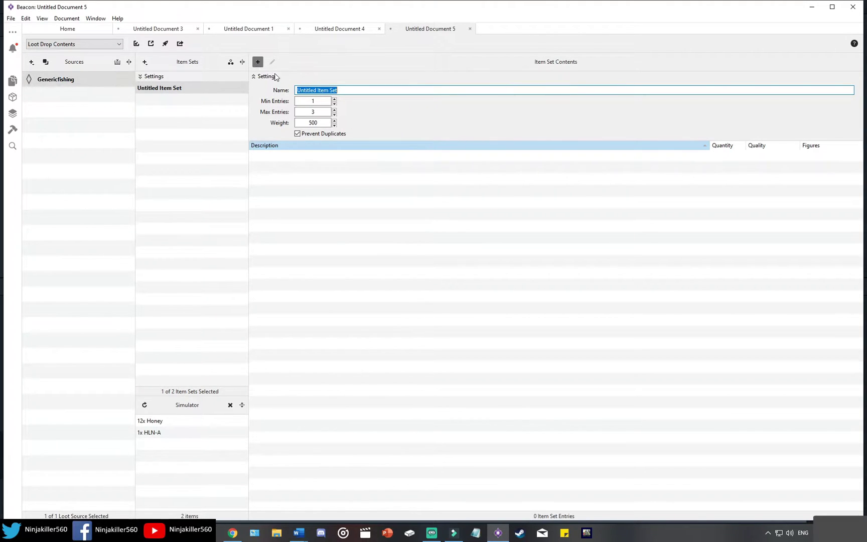
pyautogui.write('hlna')
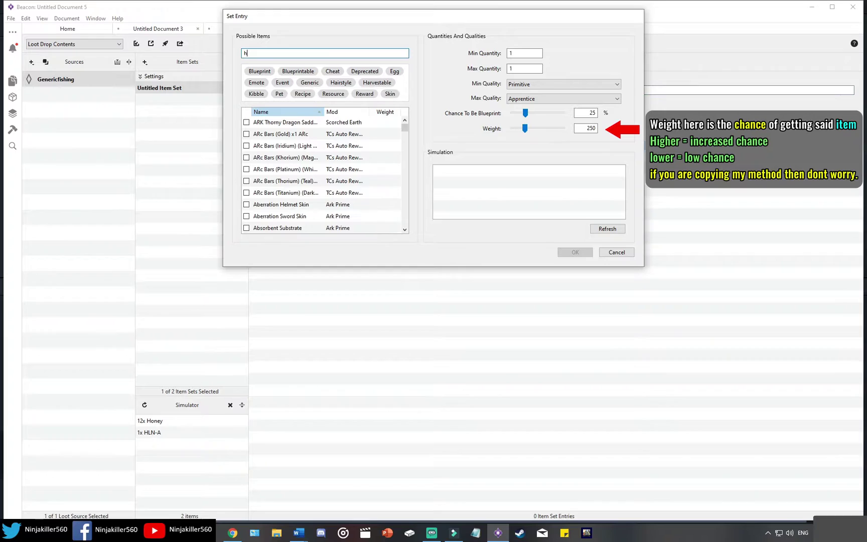
pyautogui.click(247, 123)
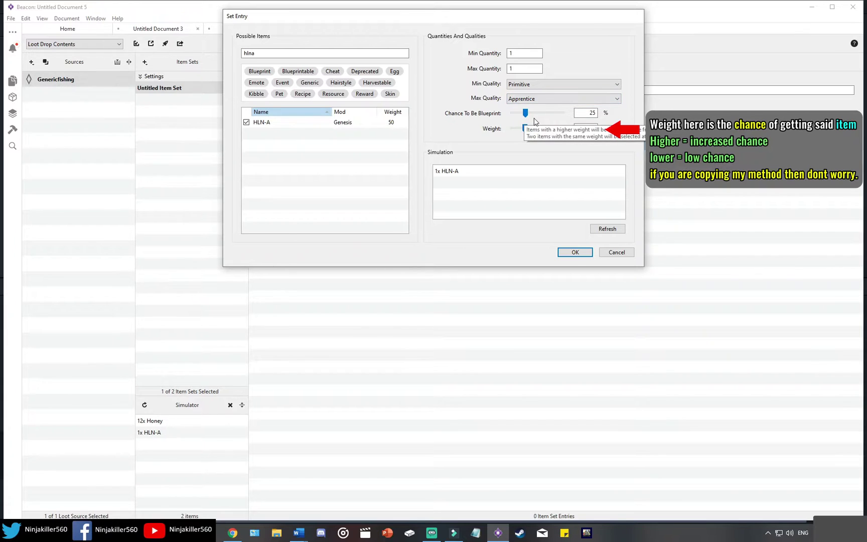
pyautogui.click(575, 252)
# Step: Add a Honey entry to the set with quantity 10 to 12
pyautogui.click(258, 63)
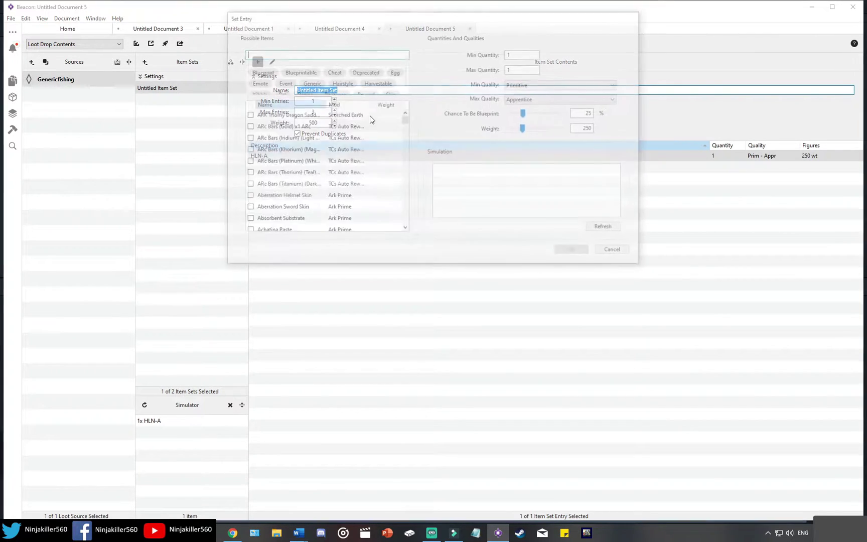
pyautogui.write('honey')
pyautogui.press('Return')
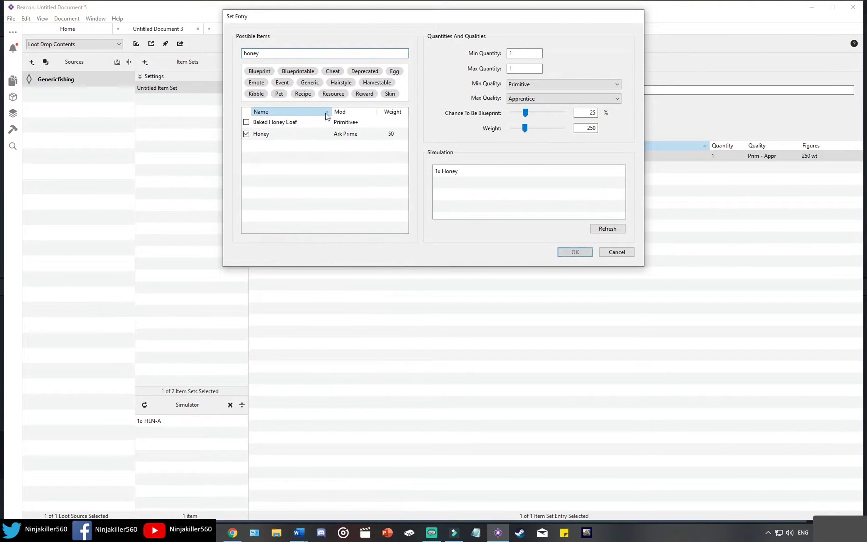
pyautogui.write('0')
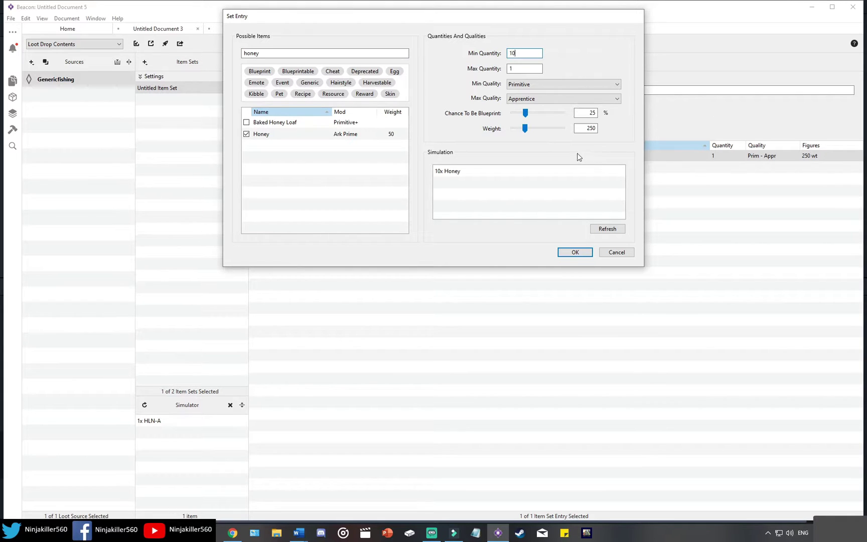
pyautogui.click(533, 69)
pyautogui.write('2')
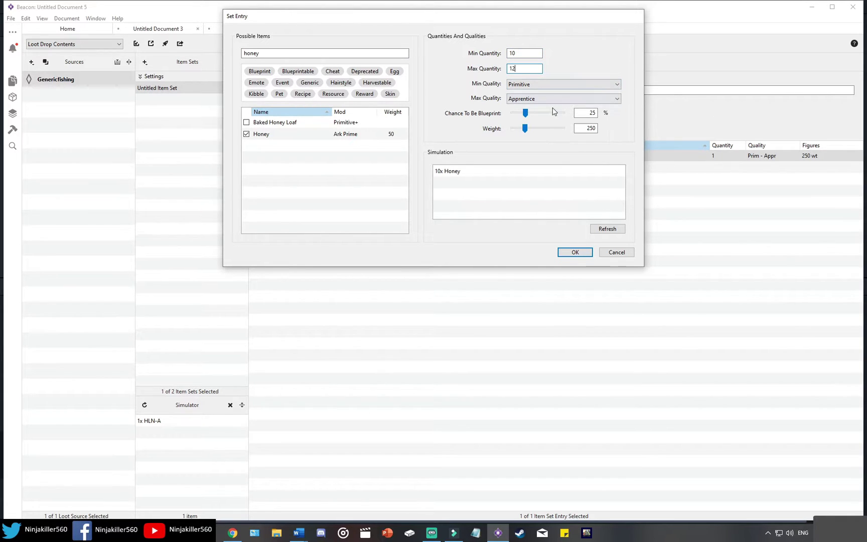
pyautogui.click(576, 252)
# Step: Search 'gem' and select Red Gem, Green Gem and Blue Gem for a new entry
pyautogui.click(257, 62)
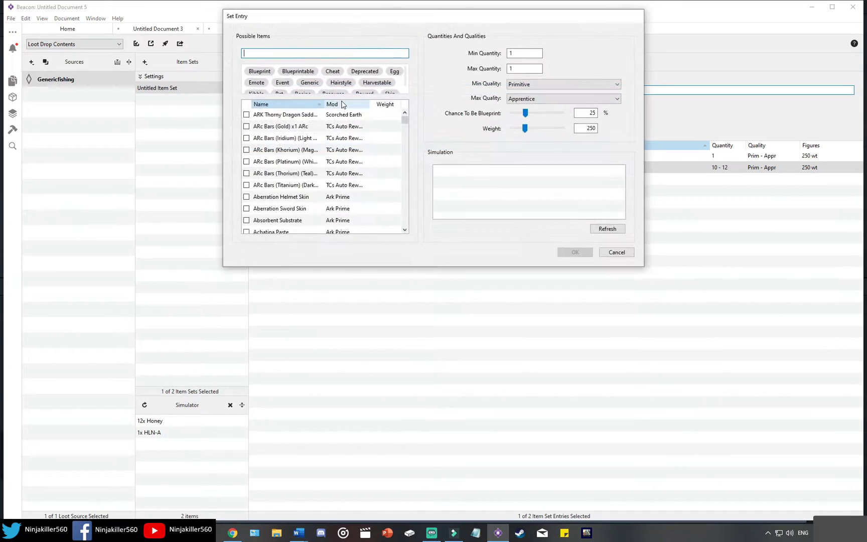
pyautogui.write('gem')
pyautogui.click(247, 169)
pyautogui.click(246, 157)
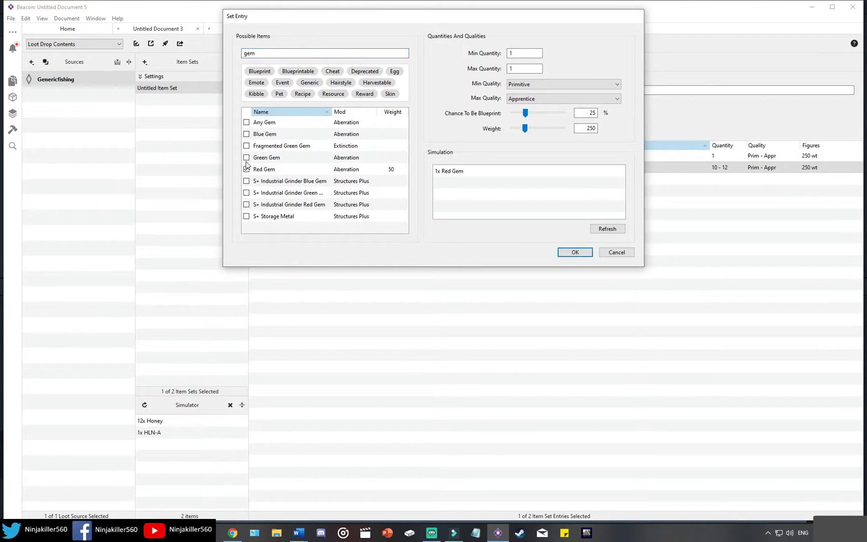
pyautogui.click(246, 134)
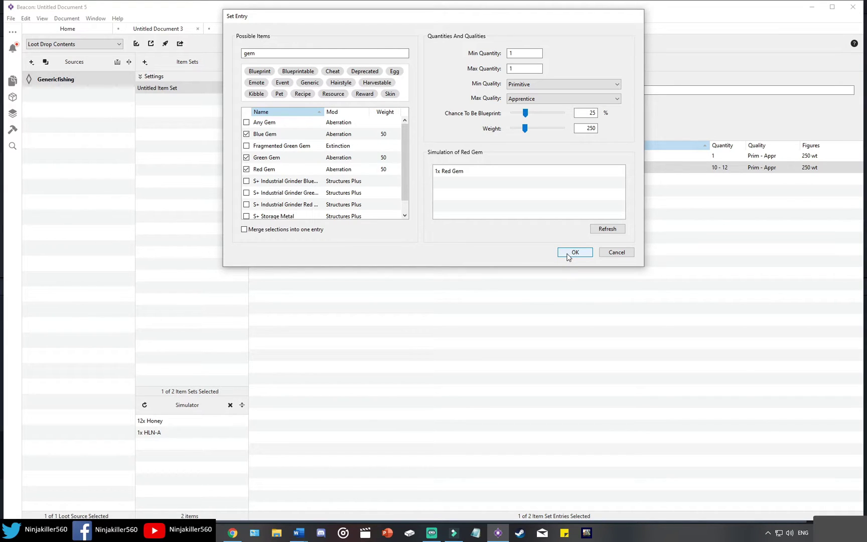
# Step: Set the gem quantity to 10 and add the three gem entries
pyautogui.click(513, 54)
pyautogui.write('0')
pyautogui.press('Tab')
pyautogui.write('1')
pyautogui.click(574, 252)
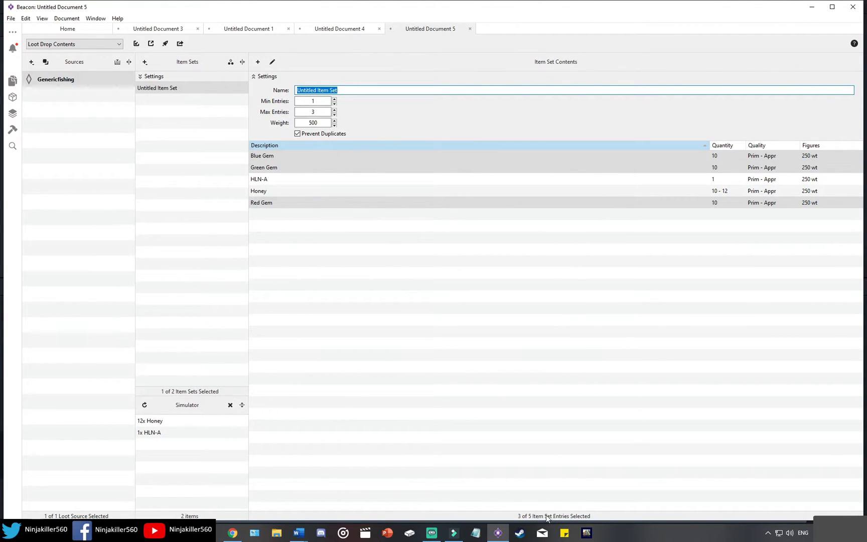
# Step: Set the item set's minimum and maximum entries to 5 and add a Tek Armor item set
pyautogui.click(326, 103)
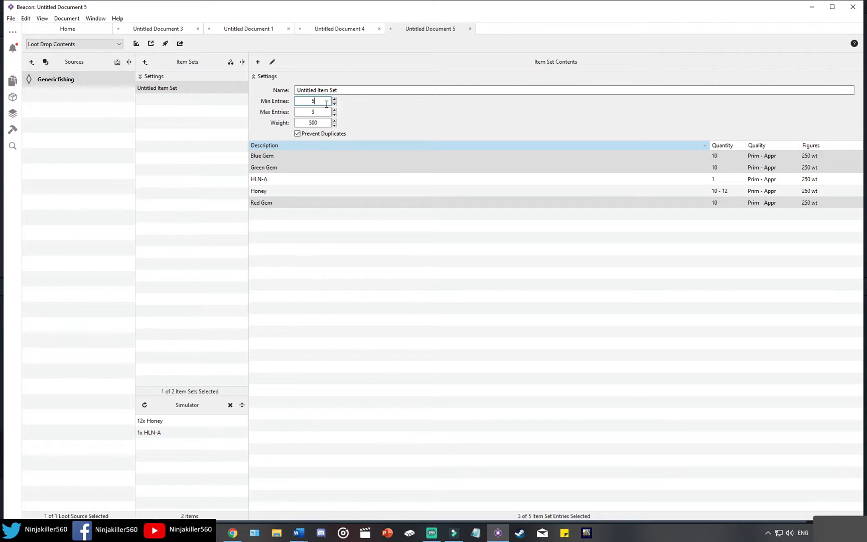
pyautogui.click(312, 112)
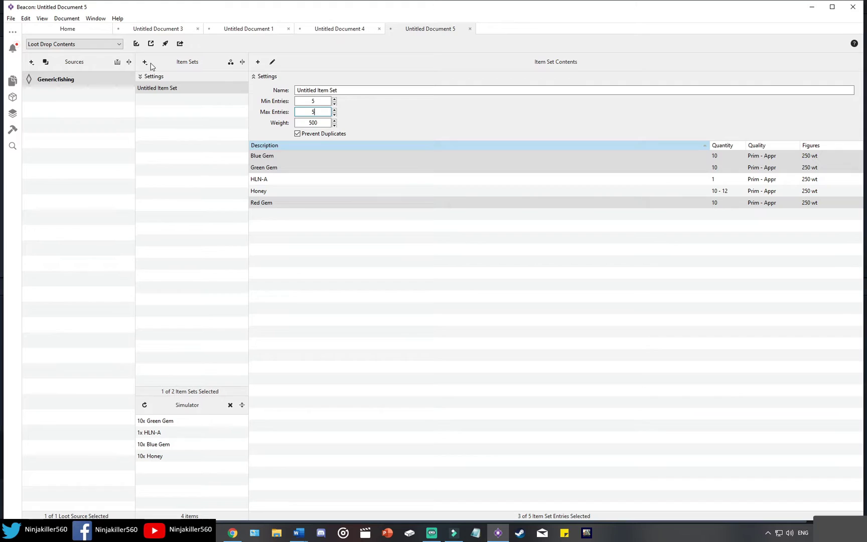
pyautogui.click(145, 63)
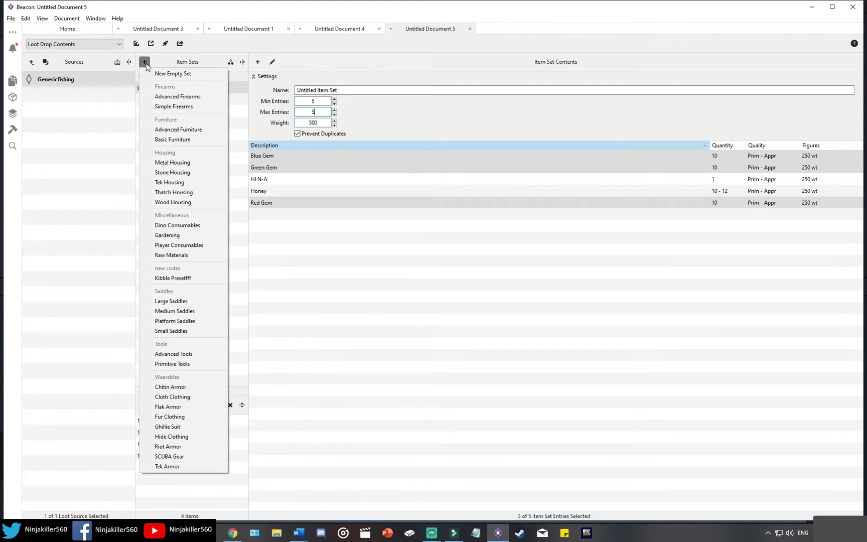
pyautogui.click(163, 466)
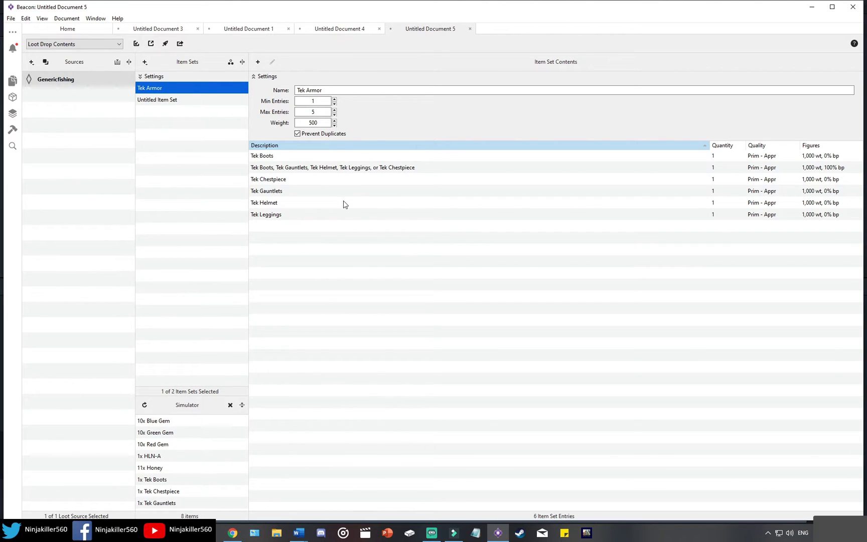
# Step: Export the config, copy all the Game.ini text and bring up Nitrado's Game.ini editor
pyautogui.press('Down')
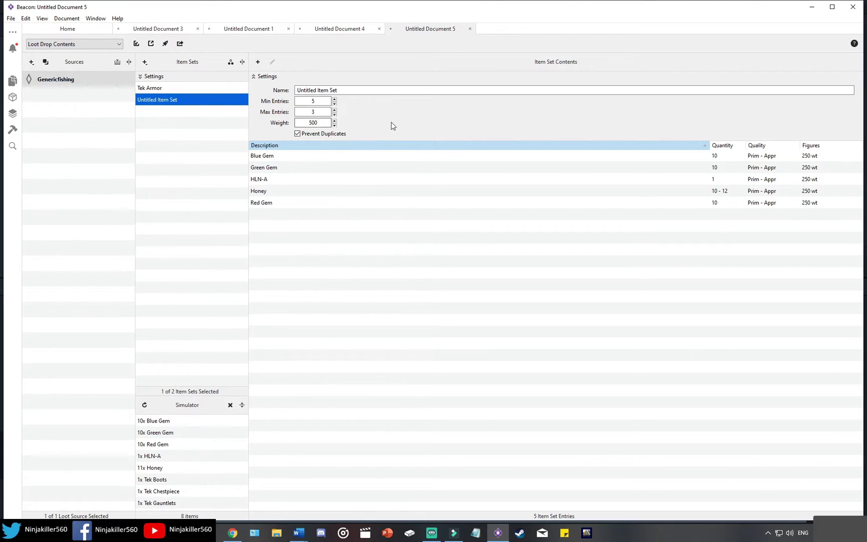
pyautogui.click(10, 18)
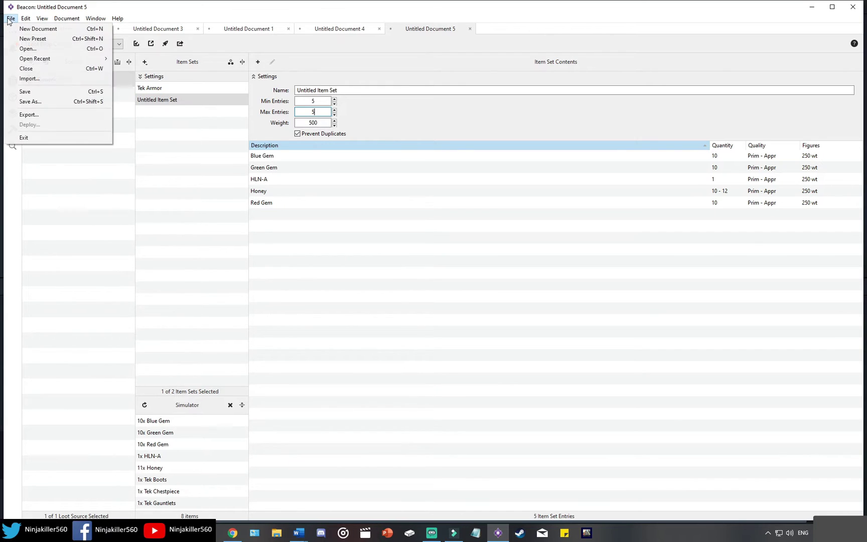
pyautogui.press('Escape')
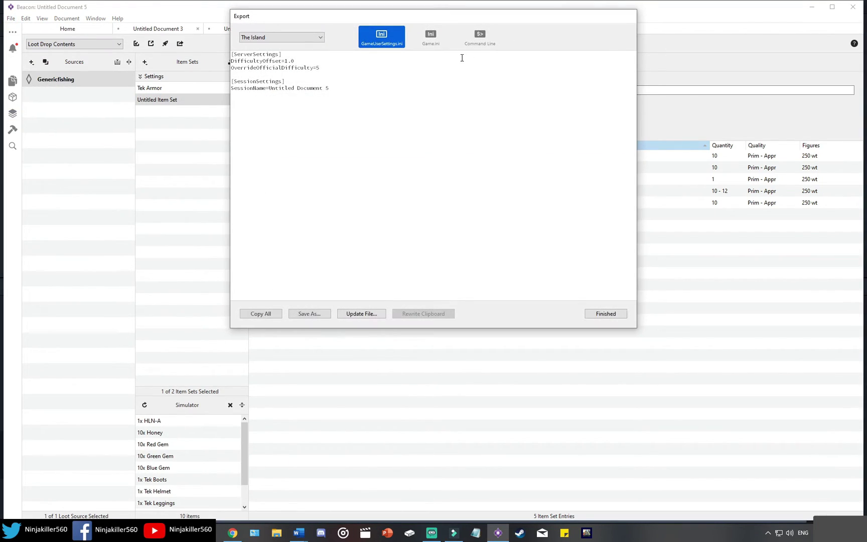
pyautogui.click(427, 38)
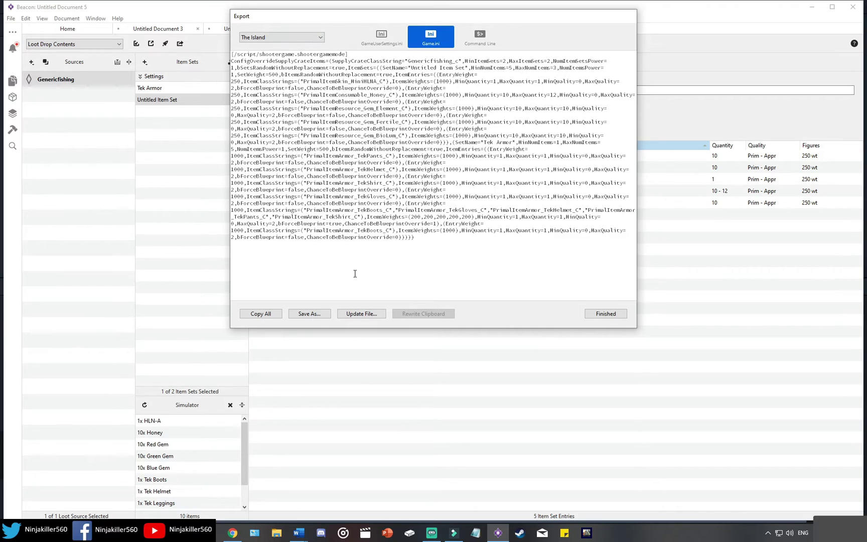
pyautogui.click(271, 314)
pyautogui.click(238, 539)
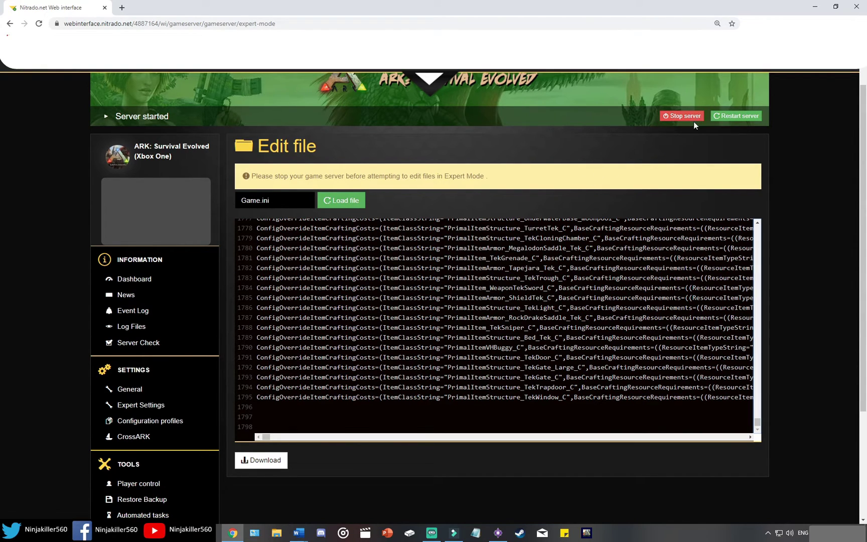
# Step: Paste the Genericfishing_c override at line 1796, removing the duplicate [/script/shootergame.shootergamemode] header
pyautogui.click(256, 406)
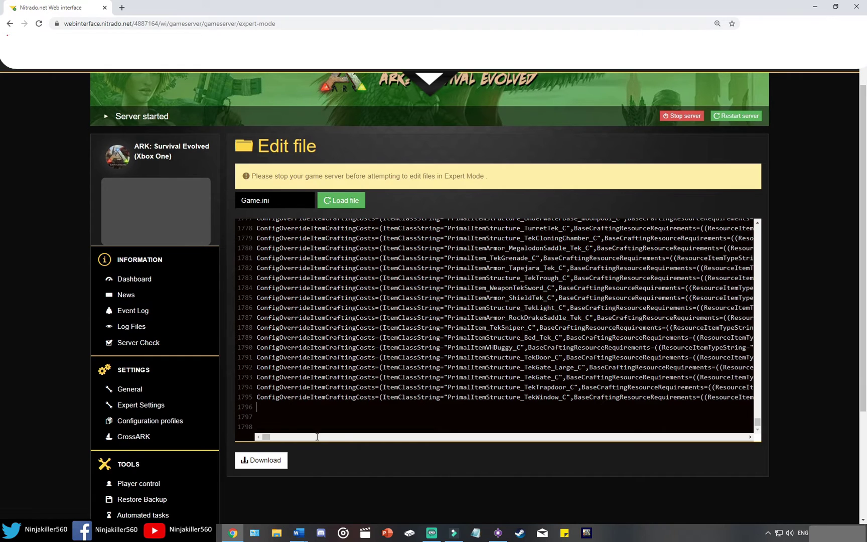
pyautogui.hotkey('ctrl', 'v')
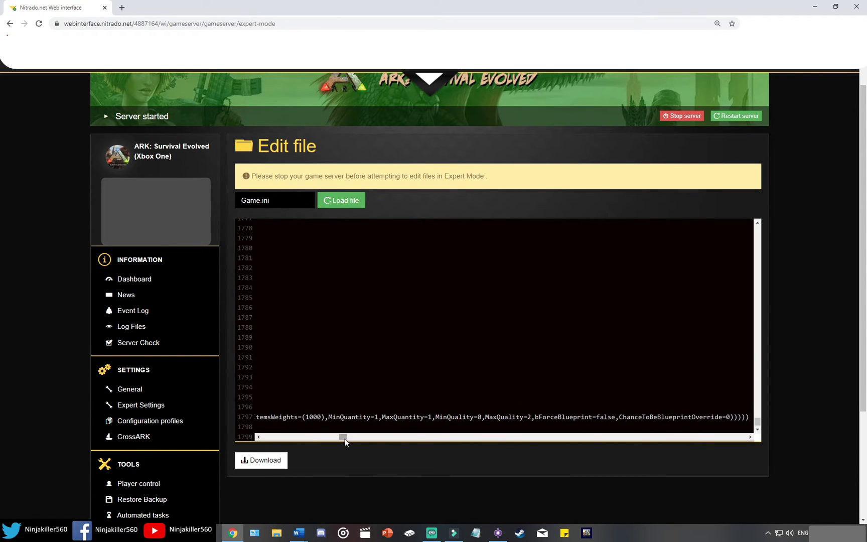
pyautogui.moveTo(345, 438); pyautogui.dragTo(247, 431)
pyautogui.moveTo(398, 407); pyautogui.dragTo(243, 409)
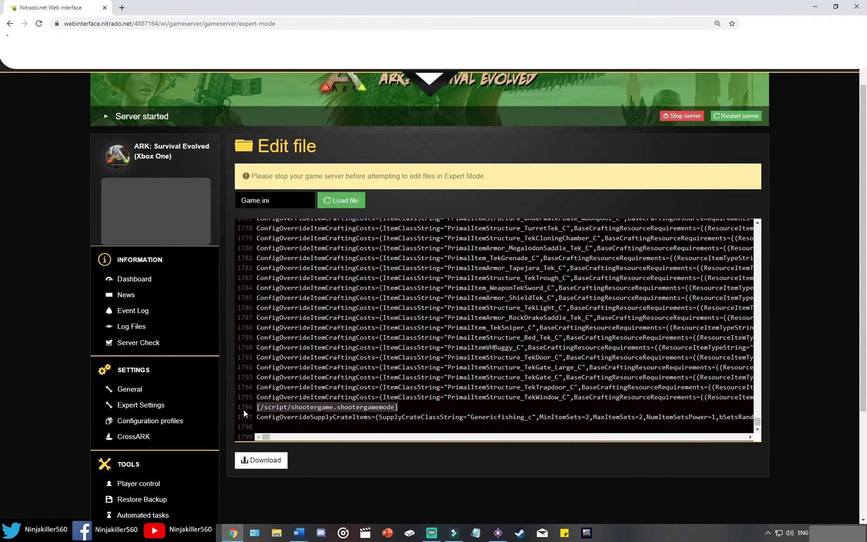
pyautogui.press('BackSpace')
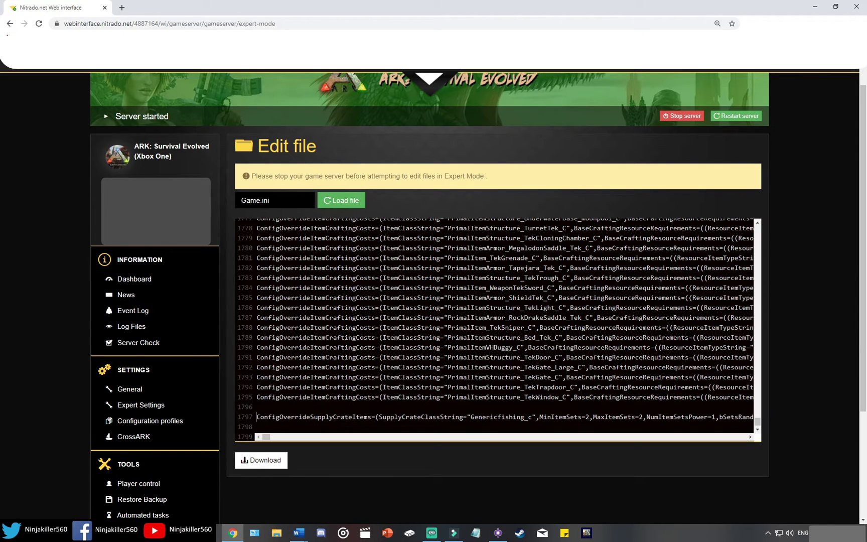
pyautogui.press('BackSpace')
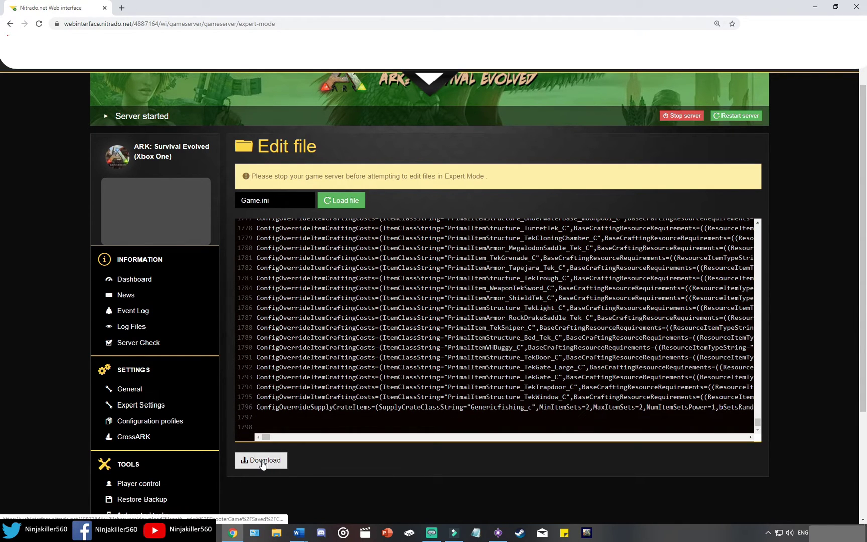